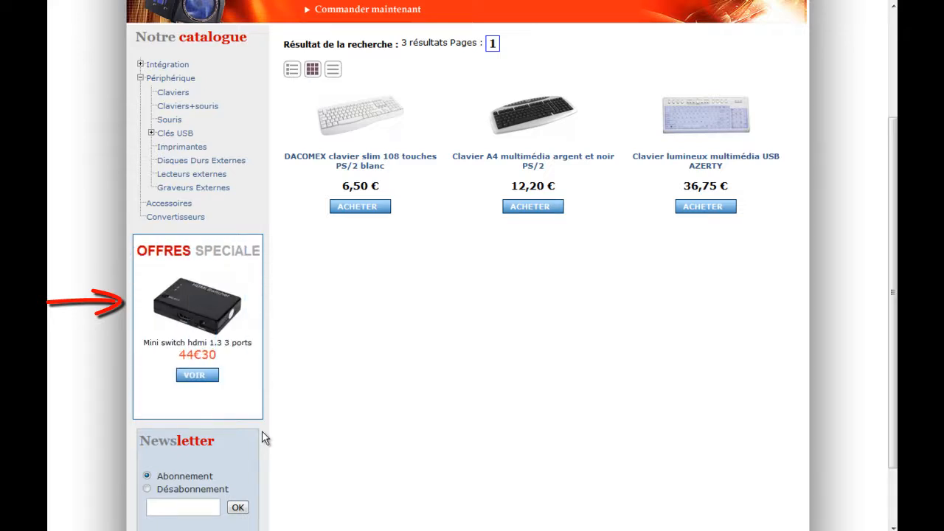
Open the product page of the Clavier lumineux multimédia USB AZERTY and view its enlarged photo.
scroll(261, 431, "down", 2)
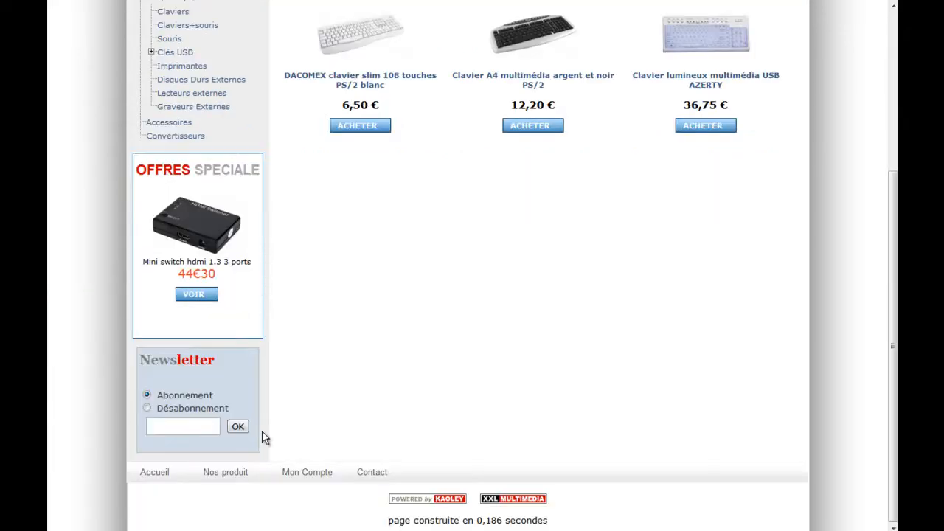
scroll(263, 436, "up", 3)
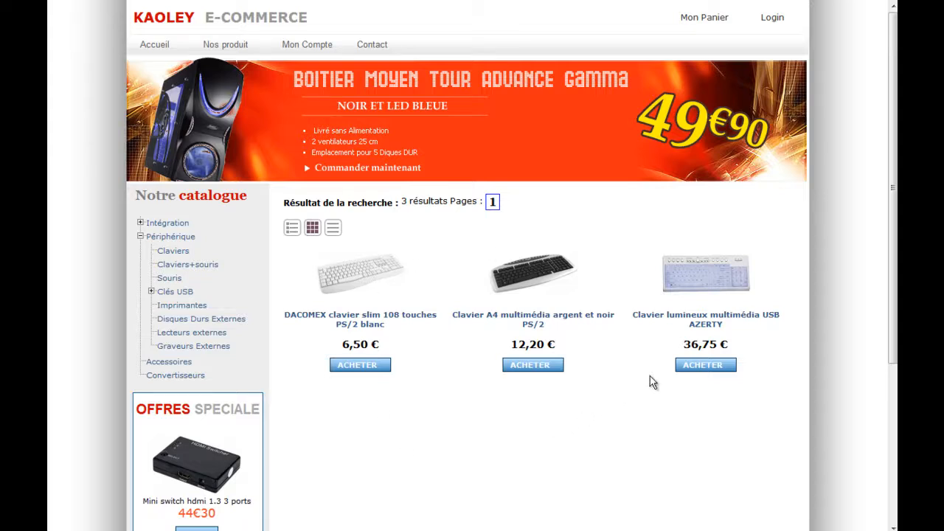
left_click(703, 366)
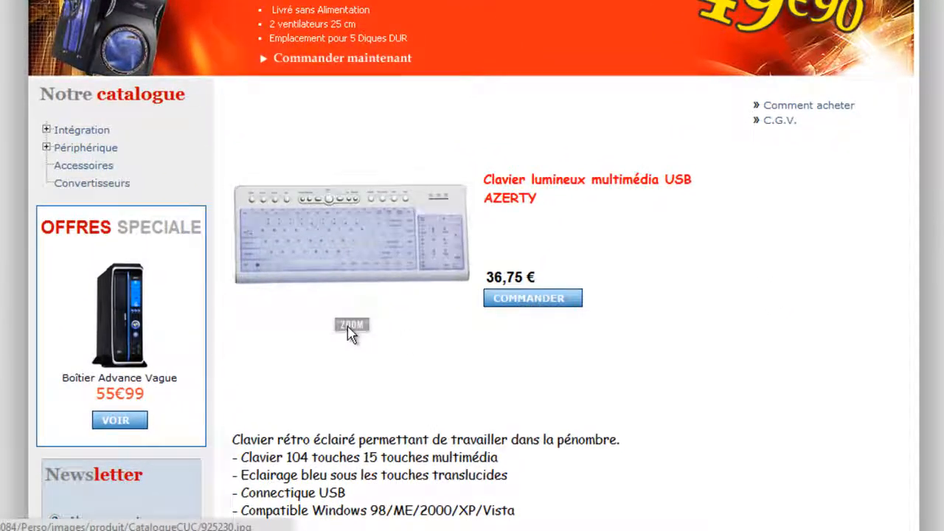
left_click(349, 328)
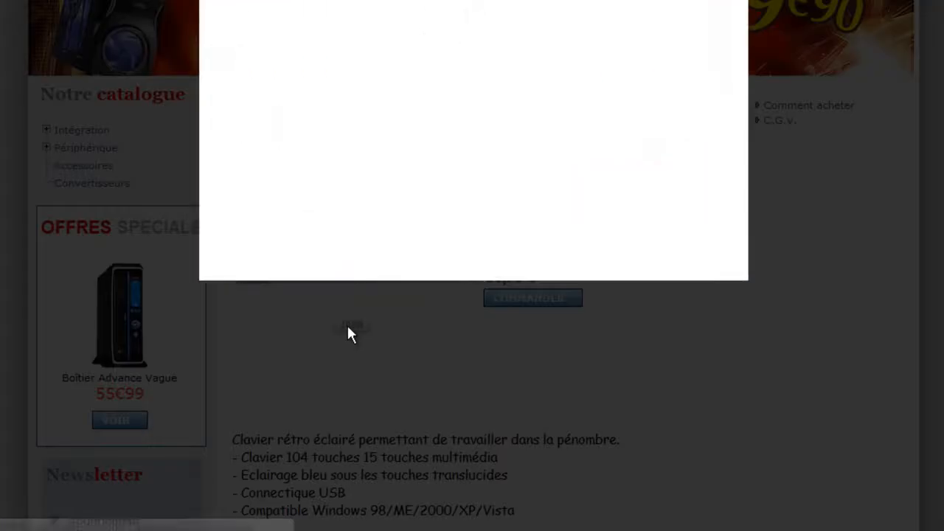
left_click(704, 299)
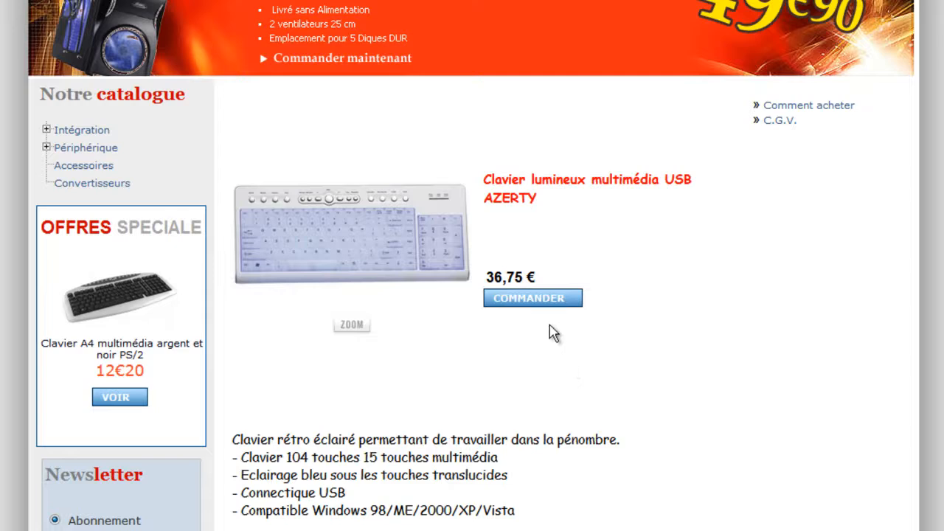
Add the Clavier lumineux multimédia USB AZERTY to the cart with a quantity of 2 and proceed to checkout.
left_click(545, 302)
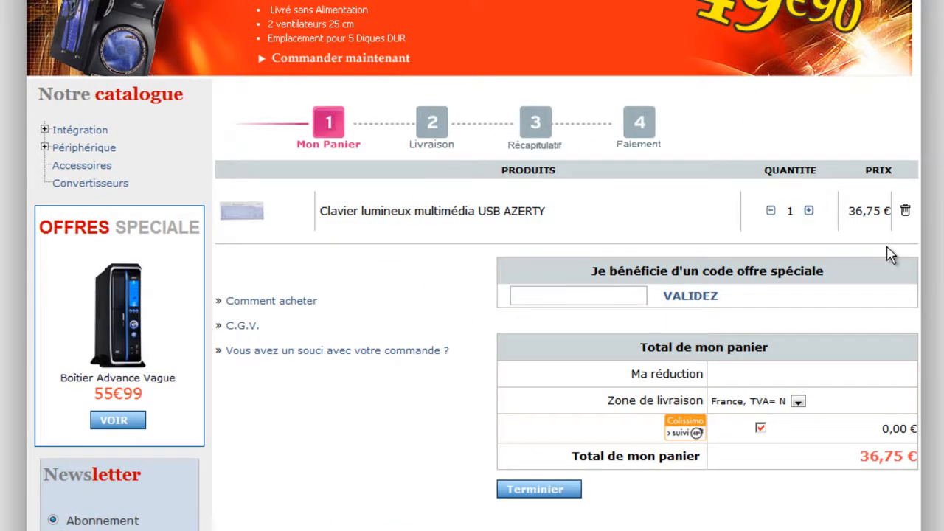
left_click(810, 212)
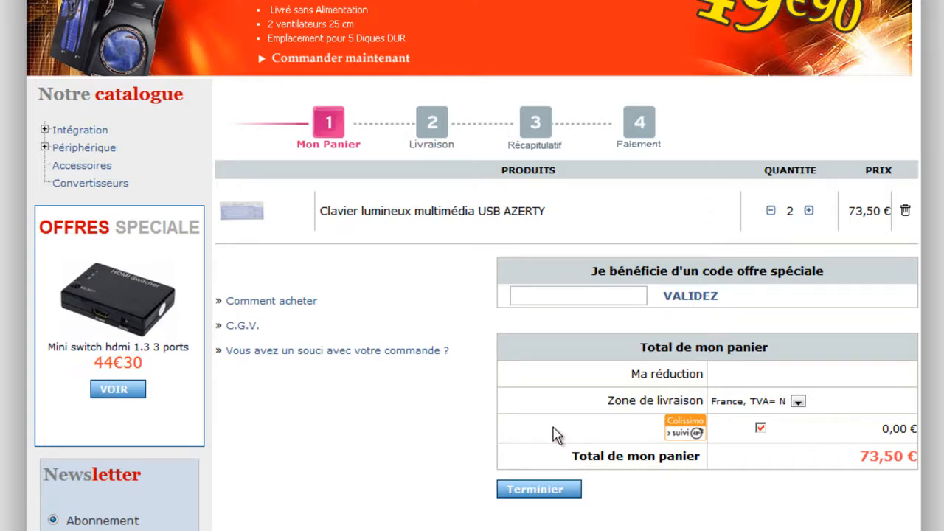
left_click(533, 493)
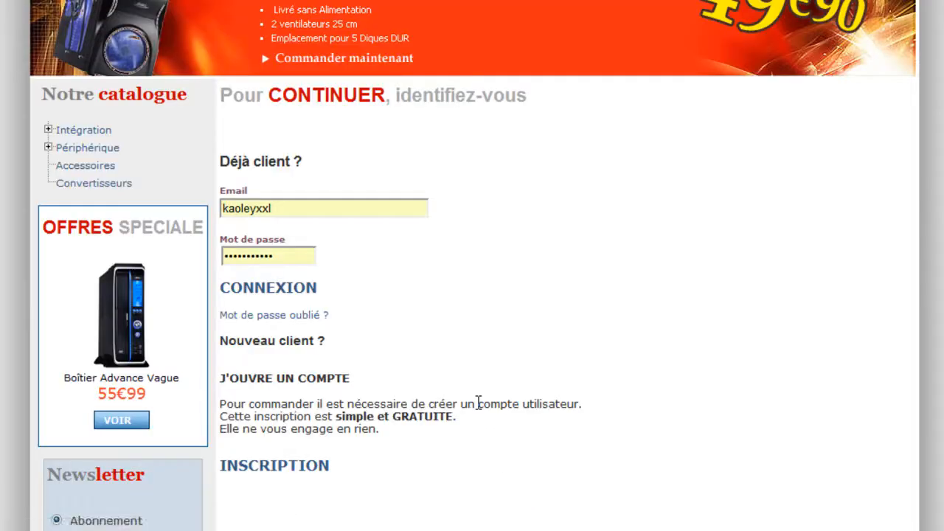
Register as a new customer, filling in the customer's first name and other account details.
left_click(289, 469)
left_click(350, 223)
type("pat")
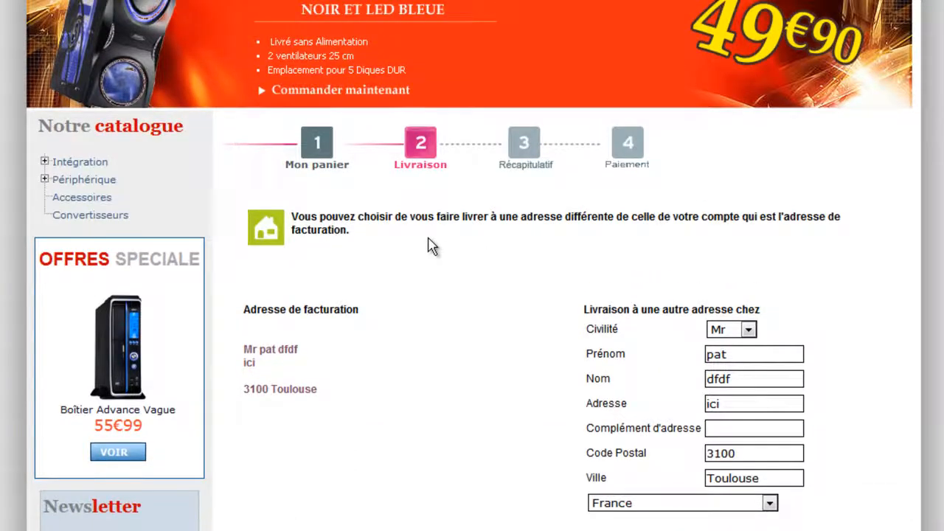
Accept the prefilled delivery address and complete the order from its summary.
scroll(430, 244, "down", 5)
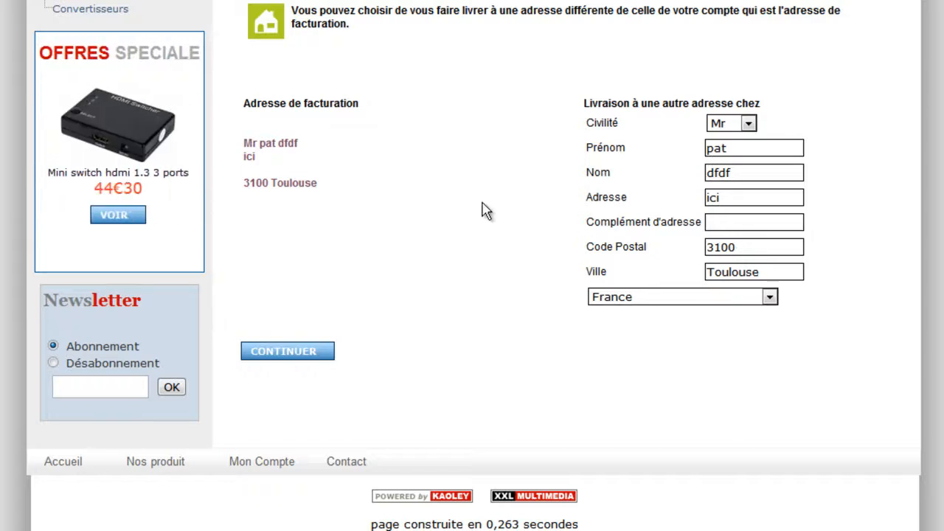
left_click(272, 358)
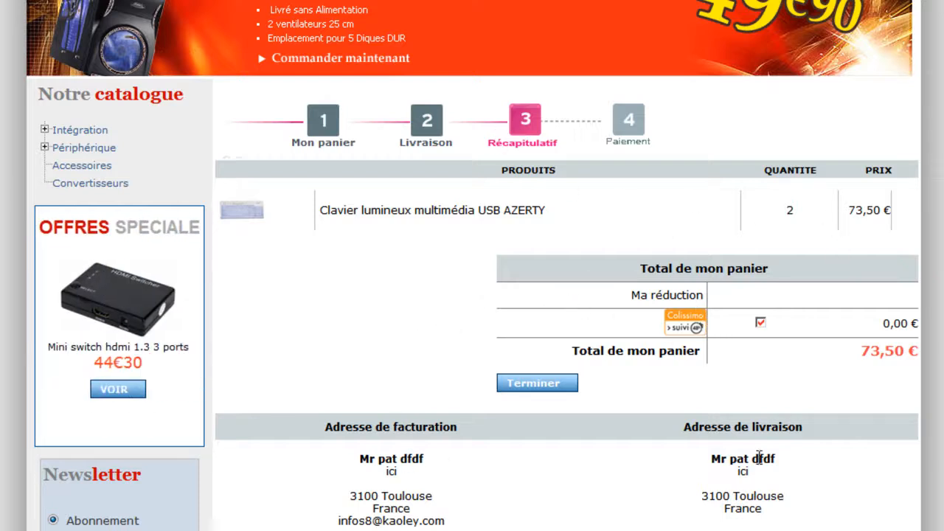
left_click(553, 377)
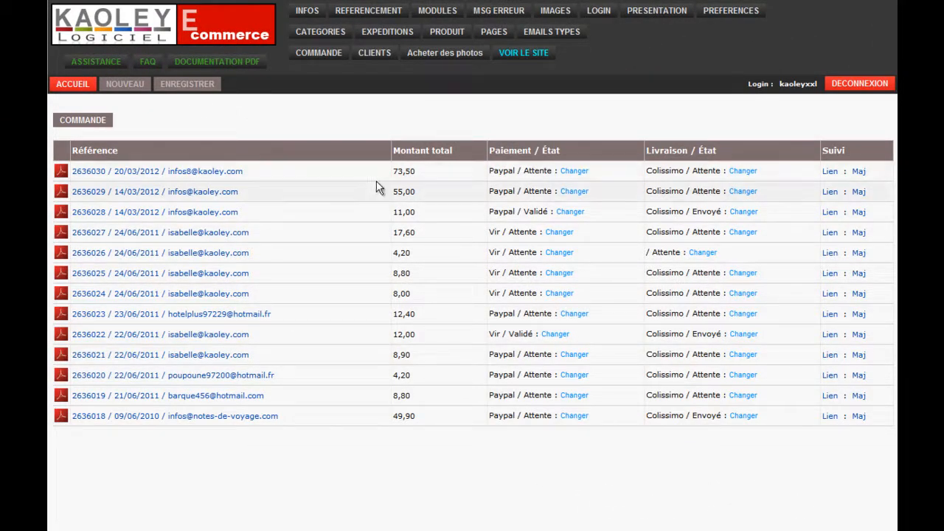
View the invoice of the newest order in the back office and open the customer account page on the shop site.
left_click(187, 177)
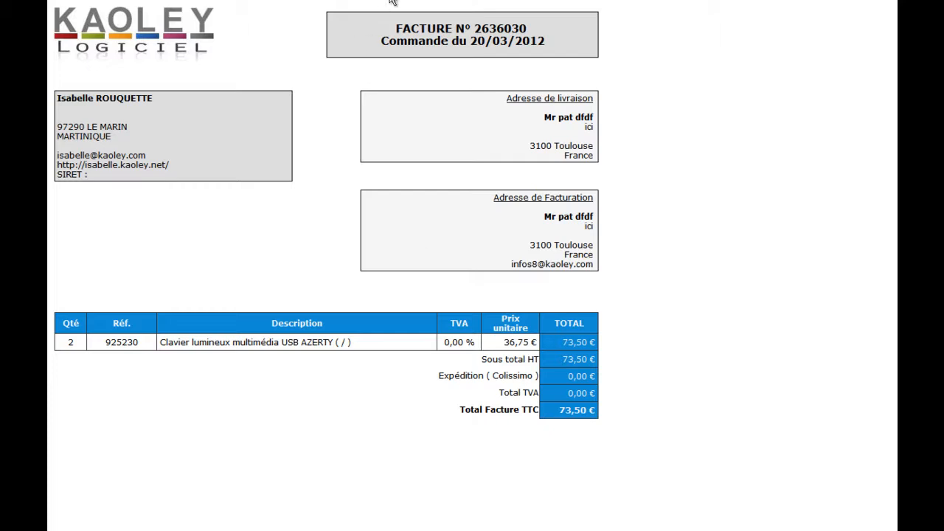
key("alt+Left")
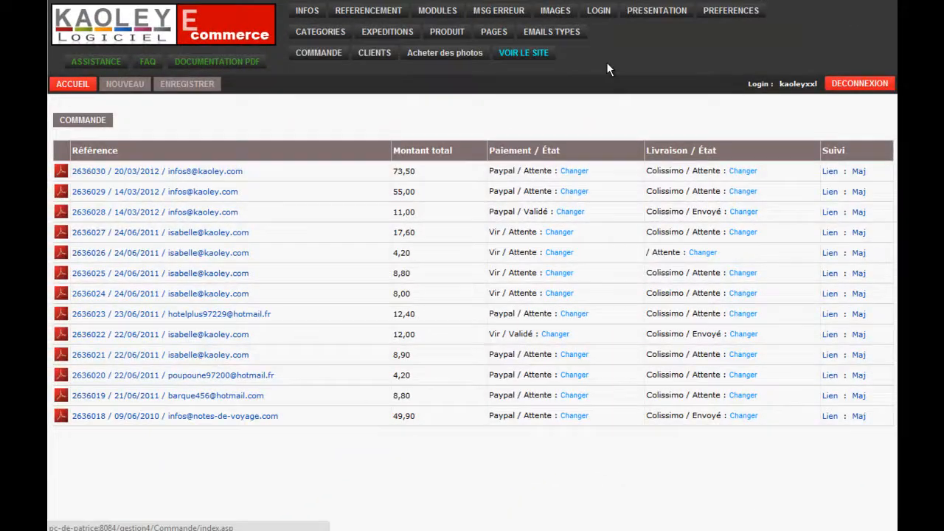
left_click(524, 53)
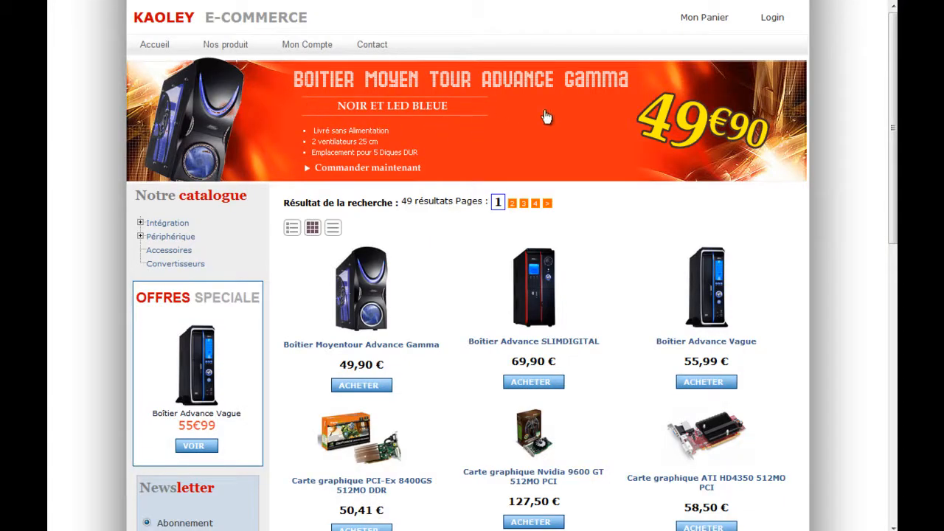
left_click(310, 53)
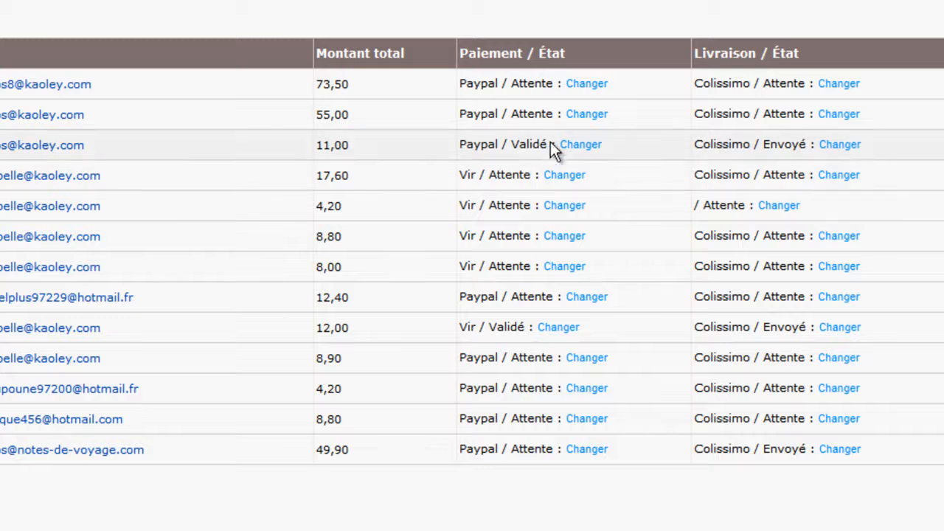
Change the newest order's payment state to Validé and reload the customer's account page.
left_click(583, 85)
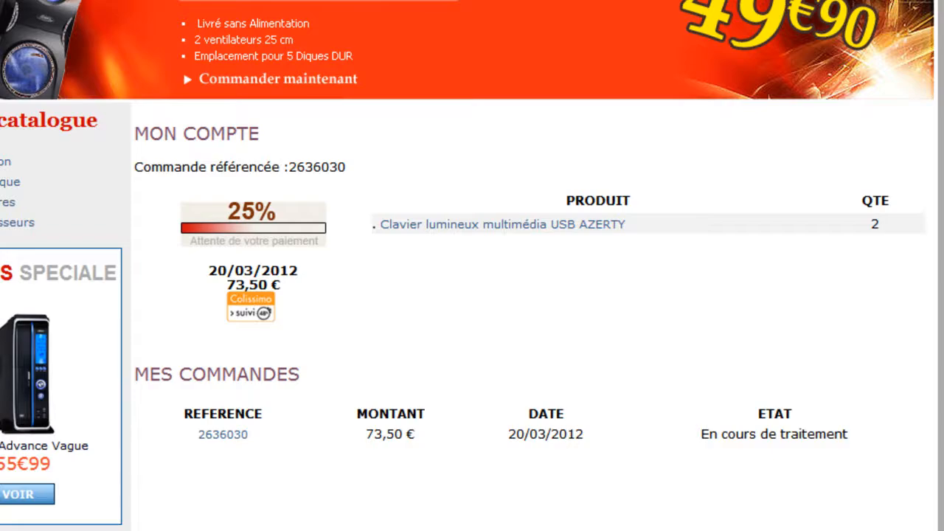
key("F5")
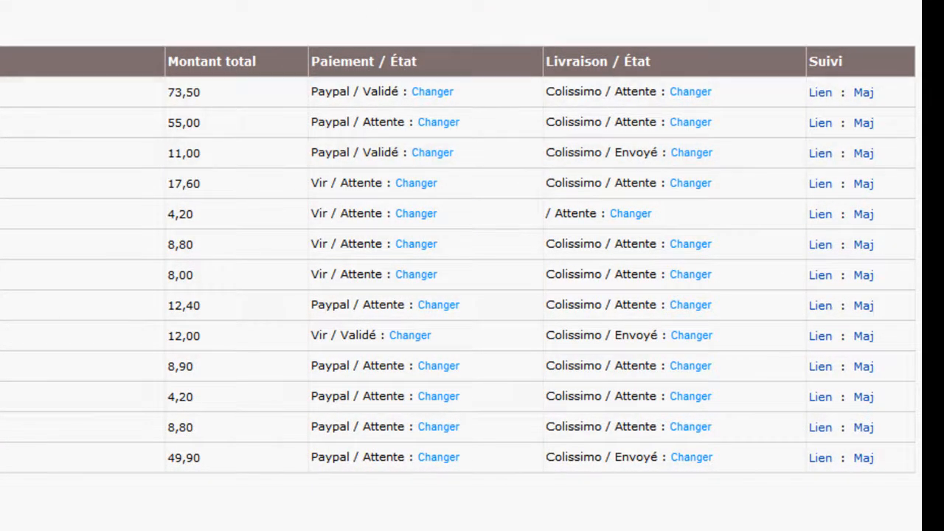
left_click(864, 94)
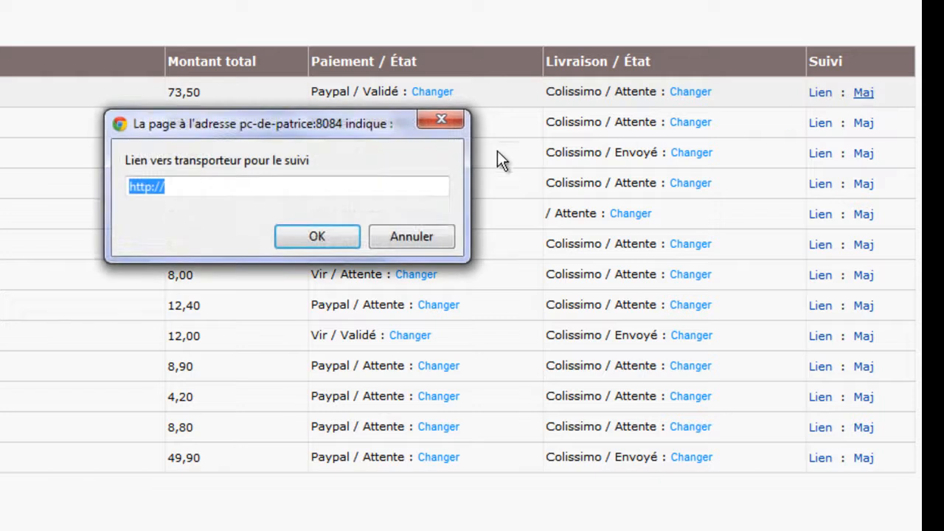
left_click(379, 186)
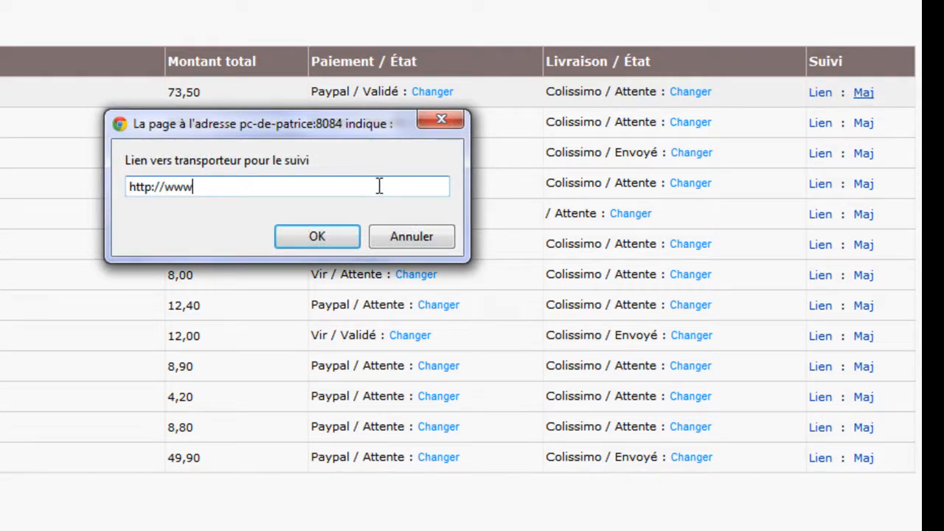
type("www.laposte.com")
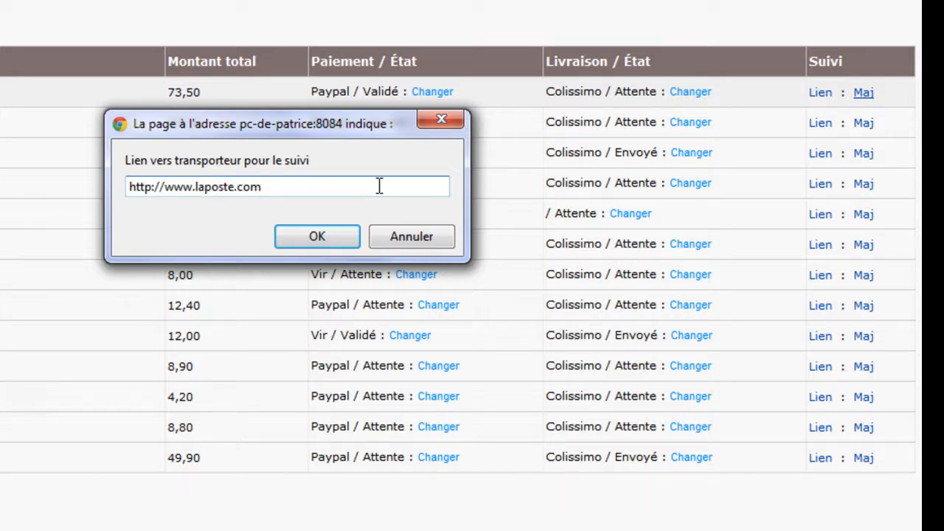
left_click(314, 236)
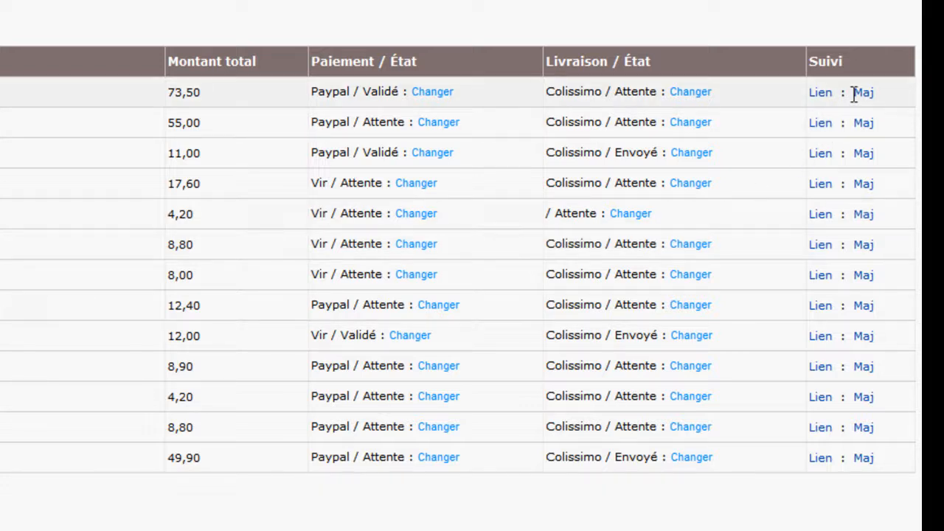
Change the newest order's Colissimo delivery state to Envoyé and reload the customer's account page.
left_click(698, 94)
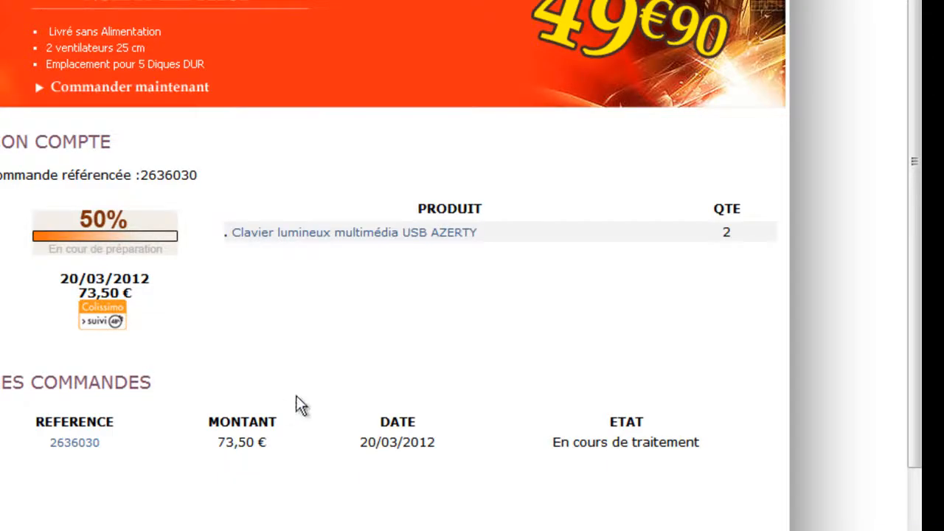
right_click(303, 305)
left_click(402, 364)
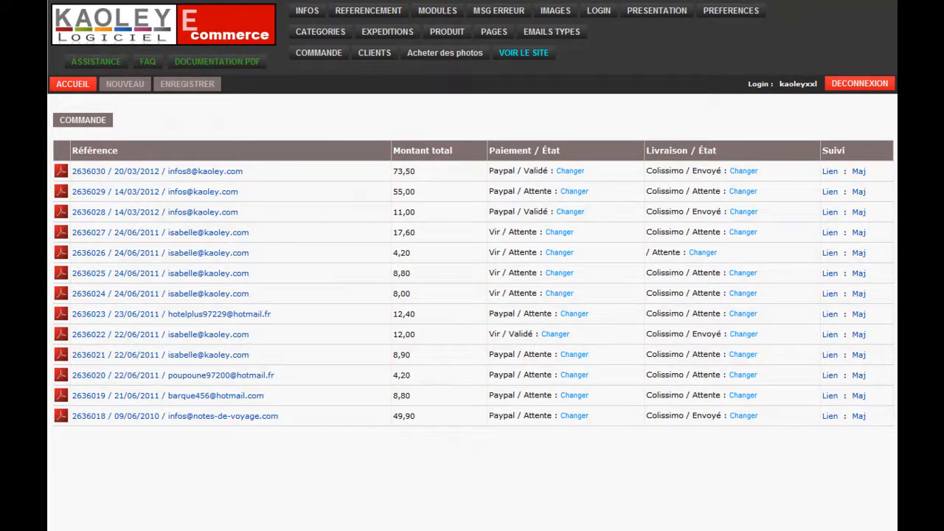
Look through the shipping rates and product list, and open the product Carte graphique ATI HD4350 512MO PCI for editing.
left_click(314, 33)
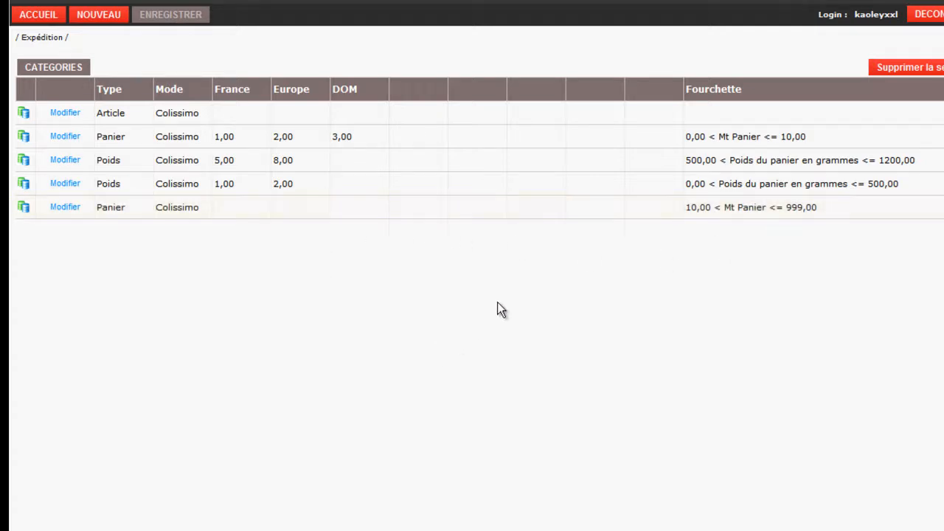
left_click(461, 1)
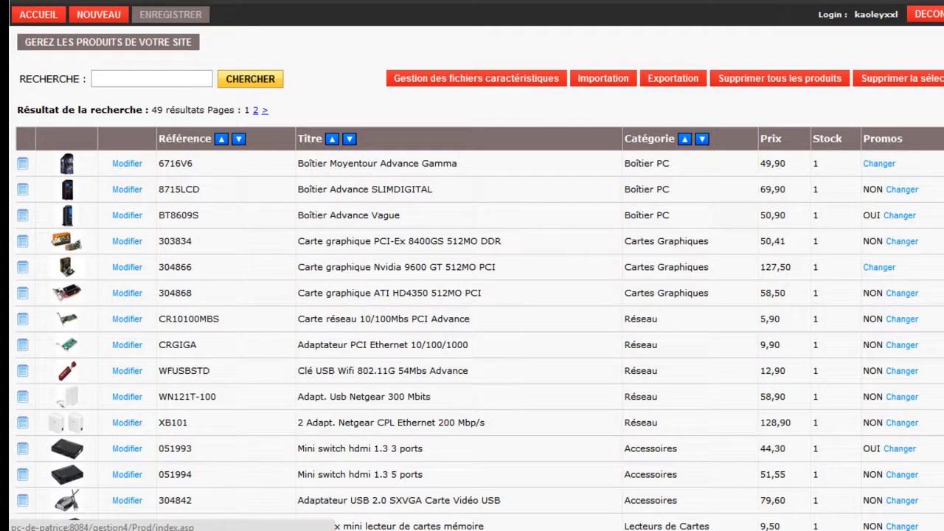
left_click(127, 295)
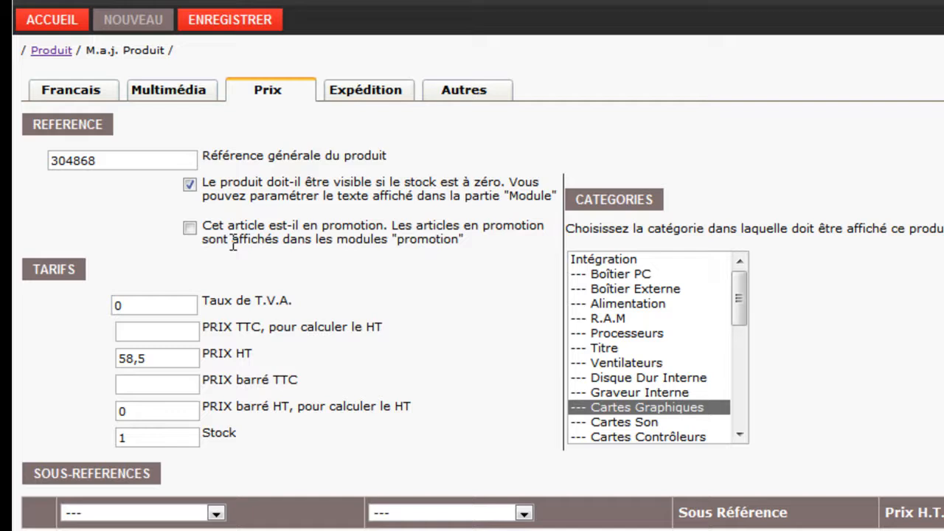
Examine the graphics card's VAT rate, price excluding tax and stock fields.
left_click(180, 308)
left_click(178, 358)
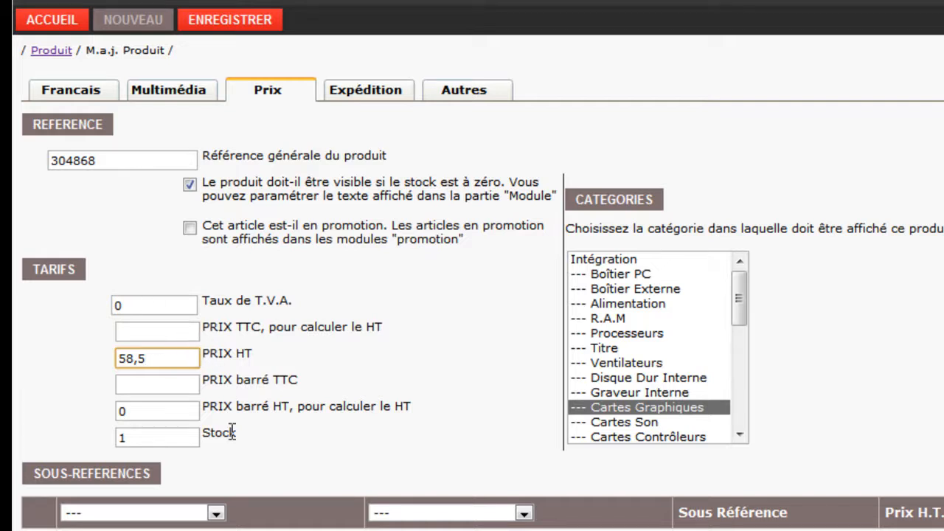
left_click(152, 437)
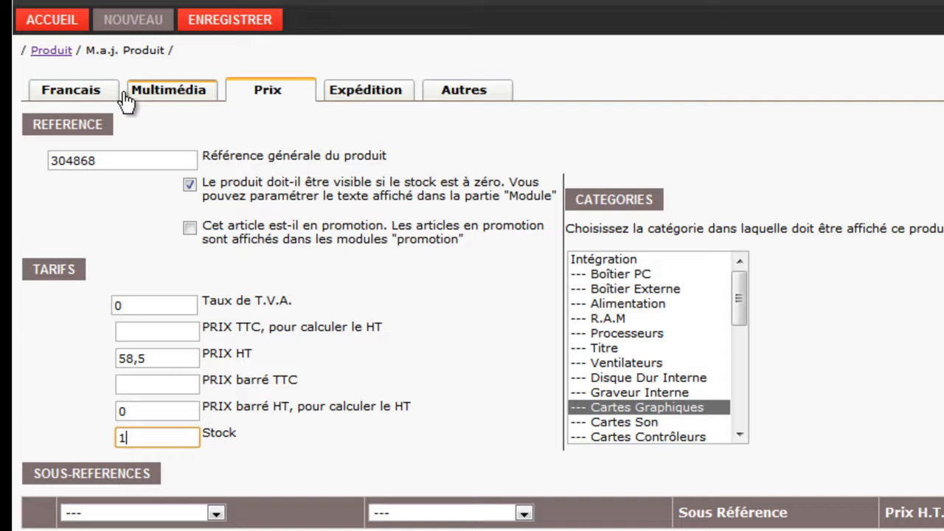
Examine the graphics card's French title, short description and long description.
left_click(40, 93)
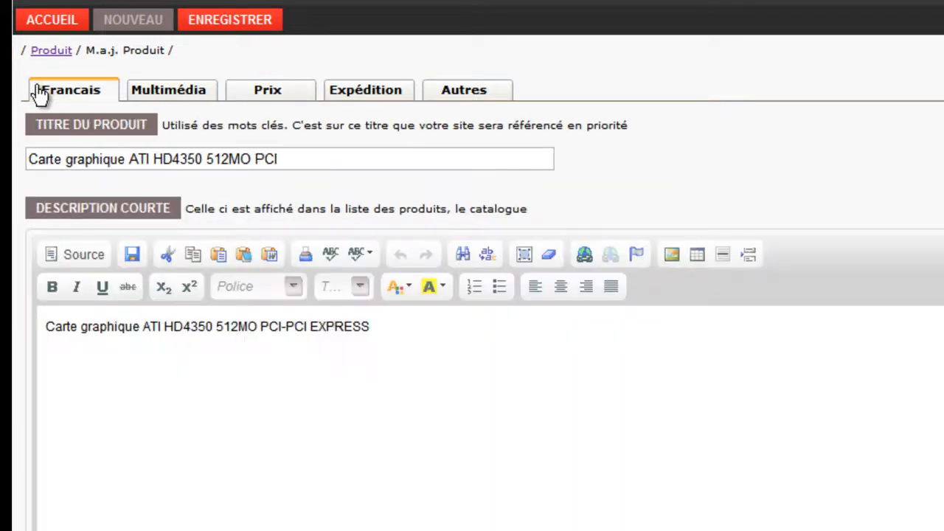
left_click(294, 159)
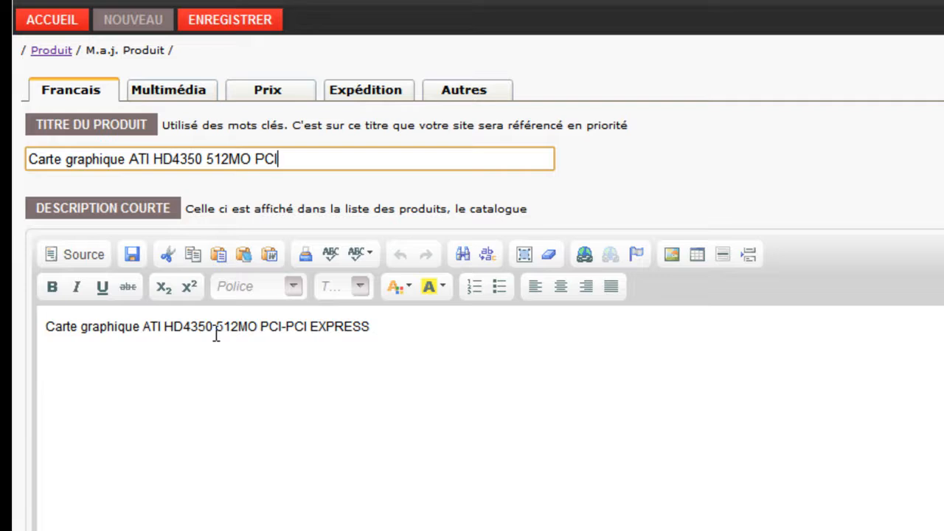
scroll(247, 421, "down", 5)
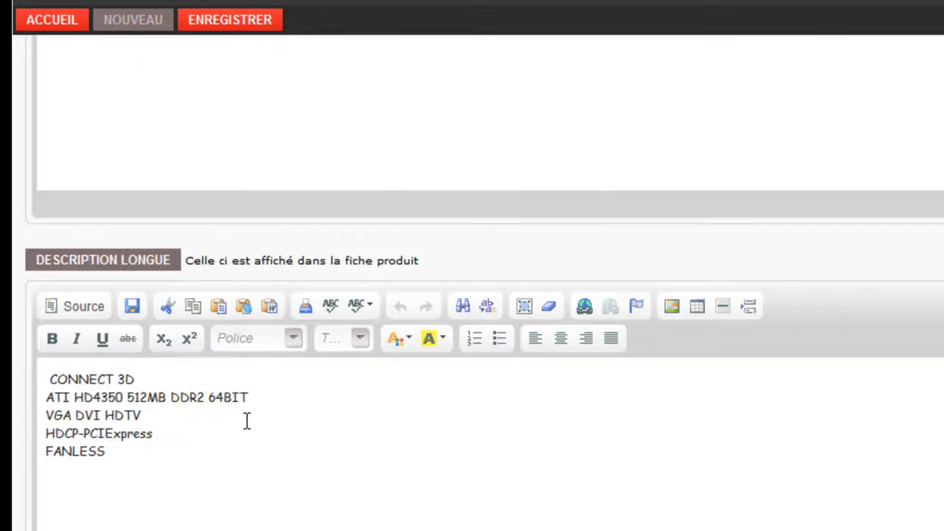
scroll(247, 421, "up", 5)
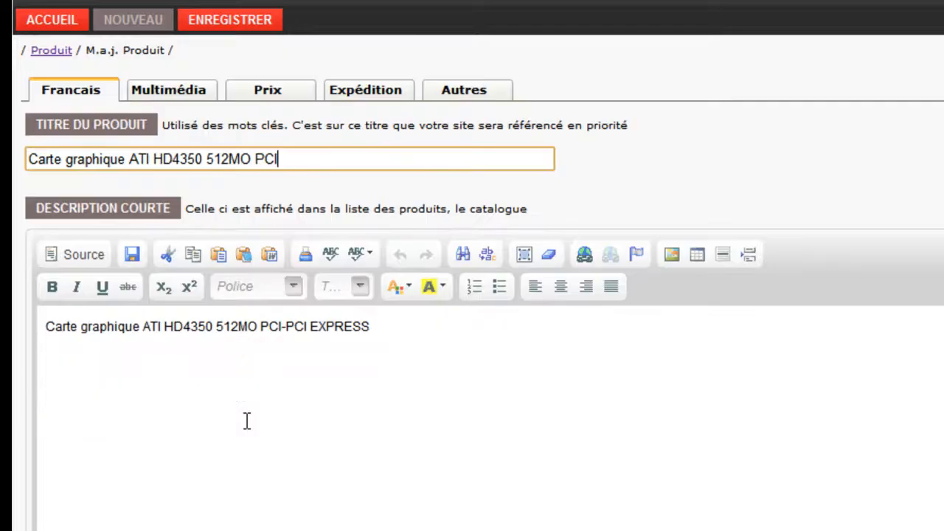
Examine the graphics card's thumbnail and product photos in its multimedia settings.
left_click(179, 93)
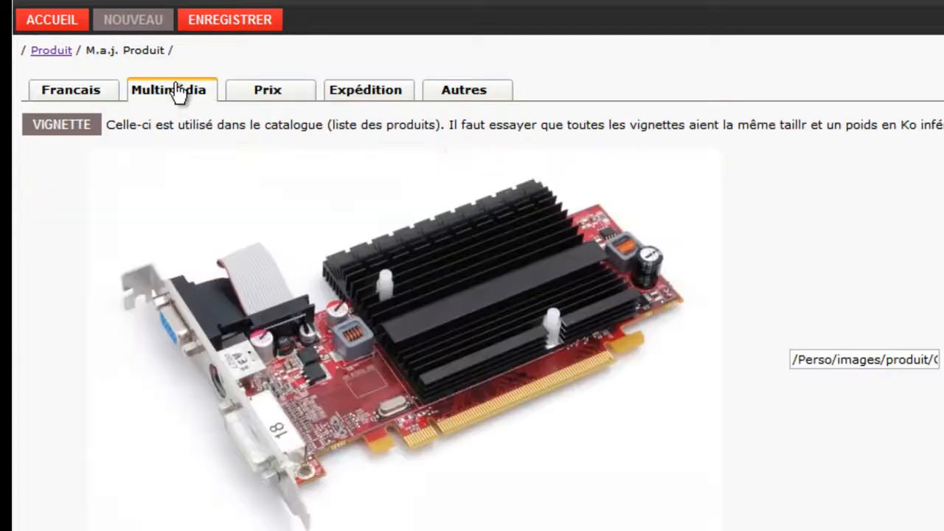
scroll(644, 232, "down", 3)
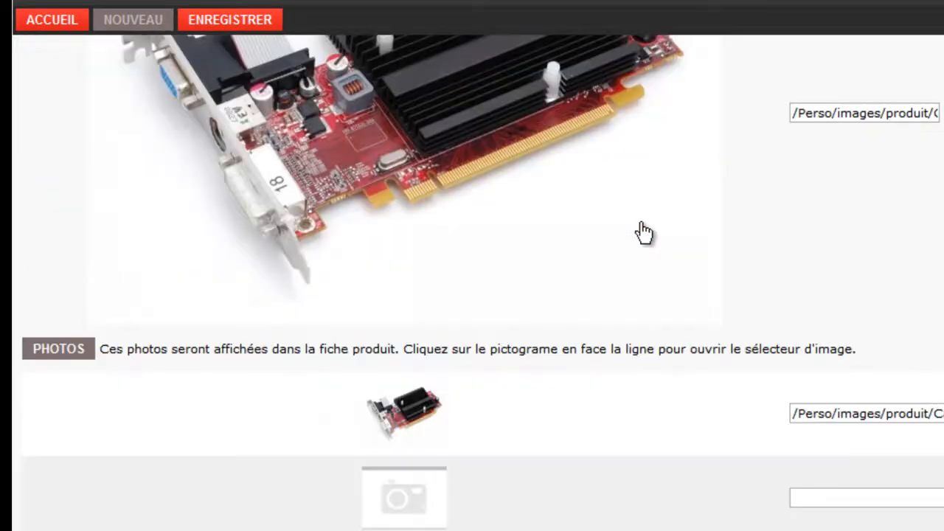
Review the catalogue thumbnail and the remaining photo slots for the graphics card's product sheet.
scroll(644, 232, "up", 3)
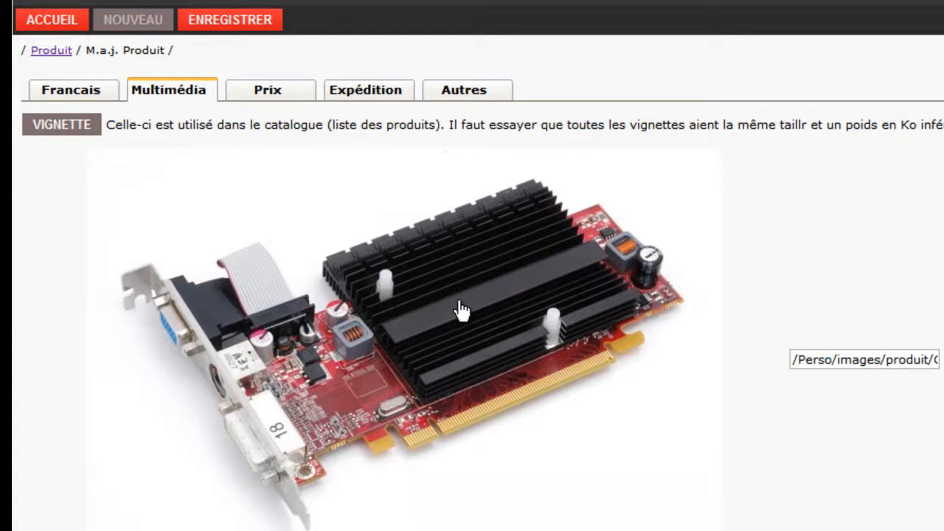
scroll(459, 311, "down", 5)
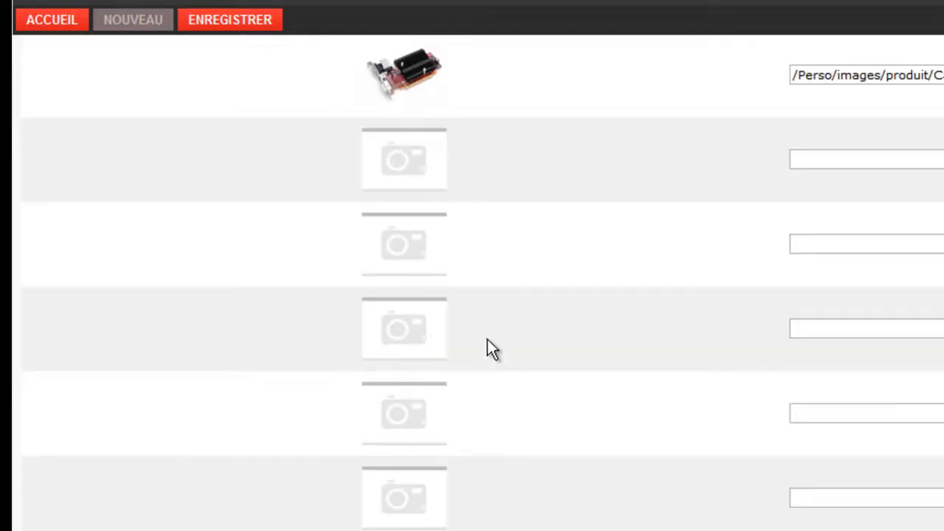
scroll(497, 451, "up", 3)
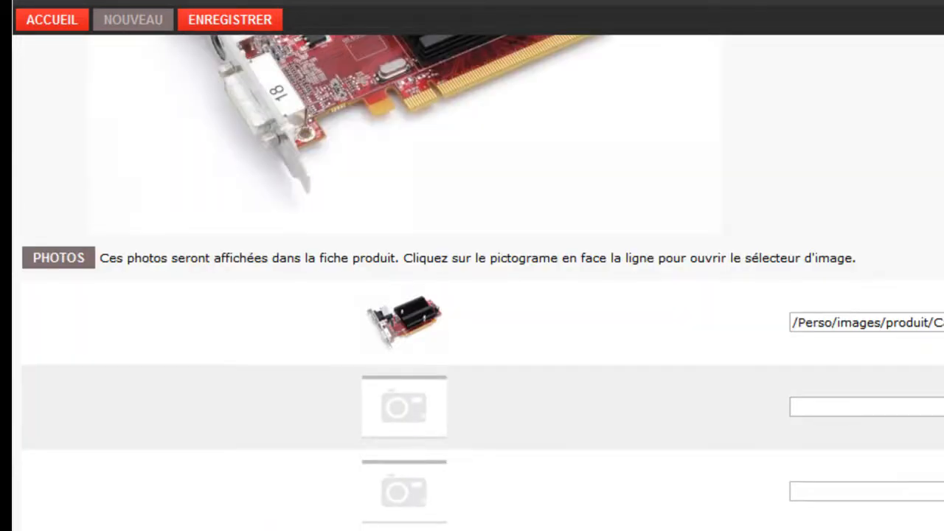
scroll(500, 529, "up", 3)
scroll(500, 528, "up", 2)
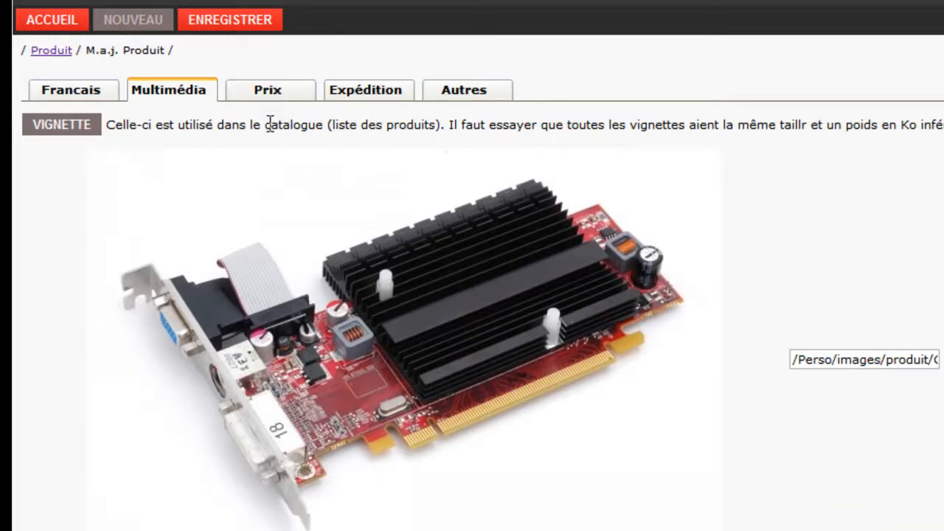
Examine the graphics card's shipping weight and per-article Colissimo rate options, and open its other settings.
left_click(367, 99)
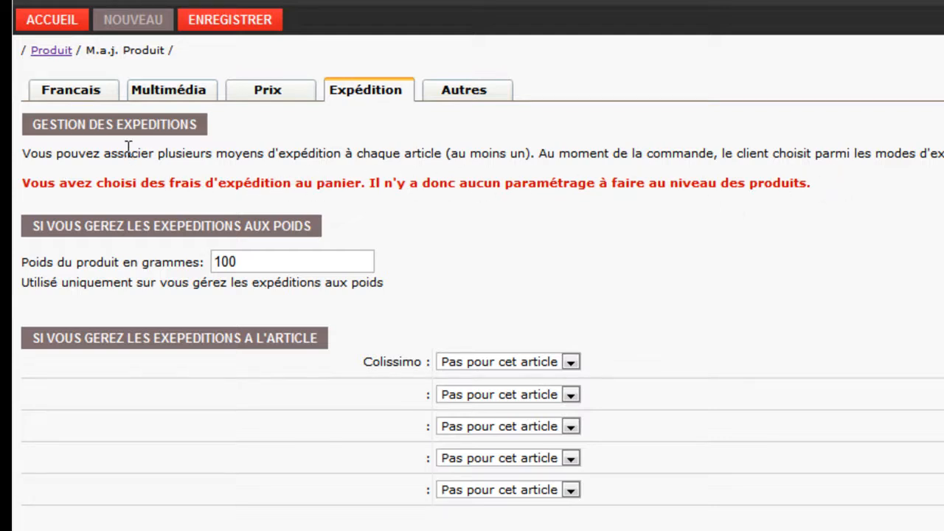
left_click(265, 262)
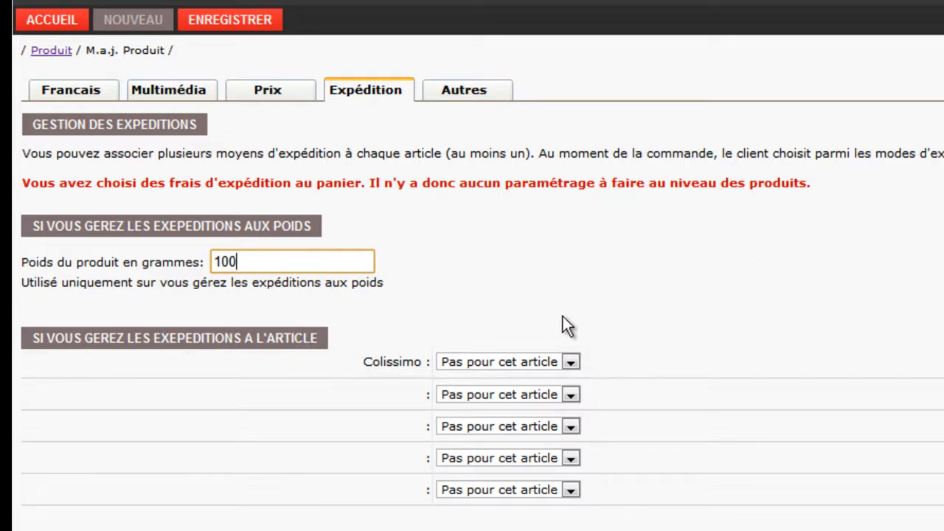
left_click(570, 363)
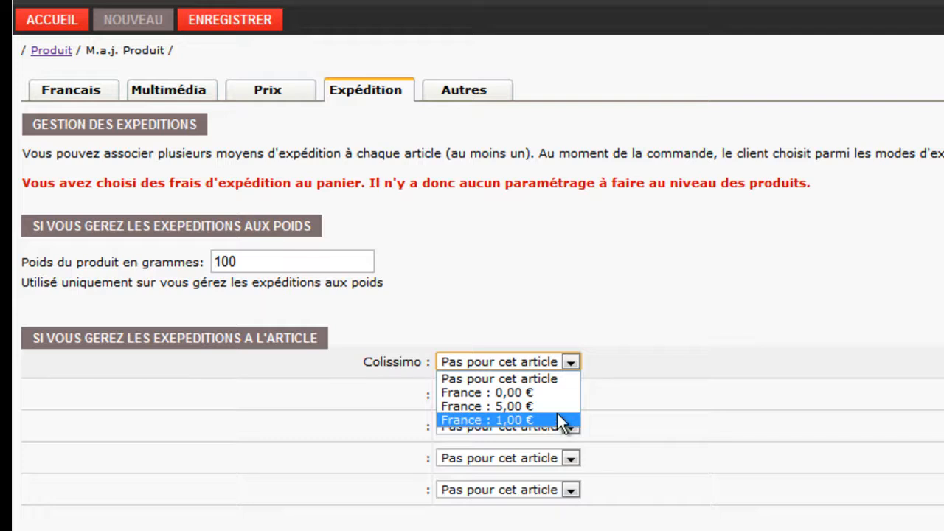
left_click(561, 298)
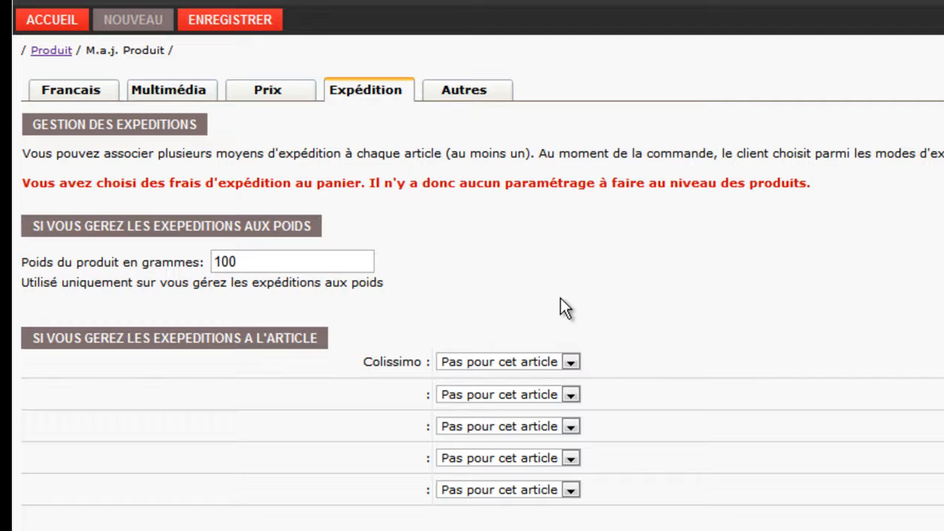
left_click(481, 91)
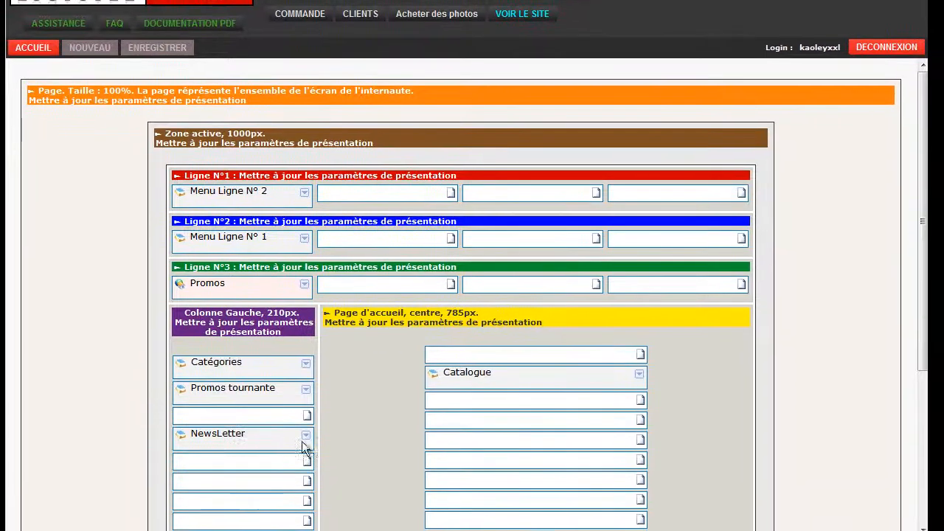
Delete the NewsLetter module from the Colonne Gauche of the site layout.
left_click(315, 480)
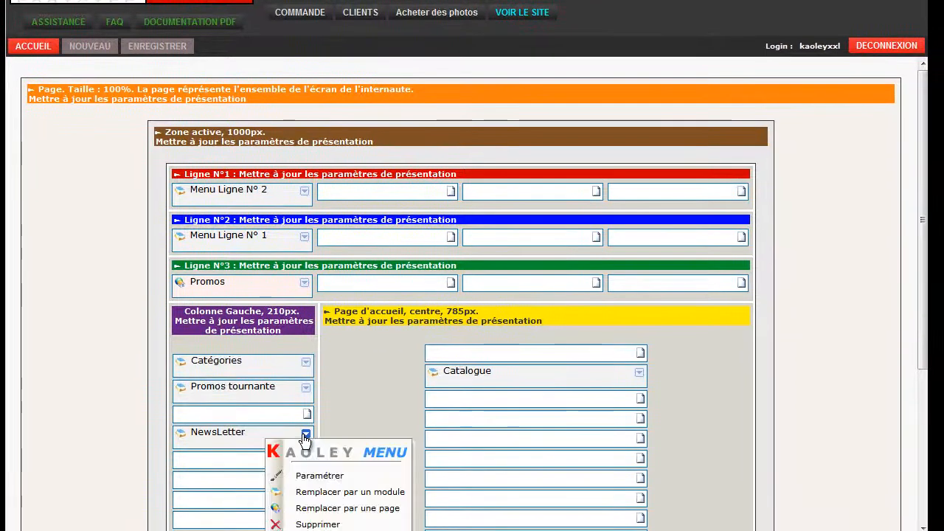
left_click(315, 526)
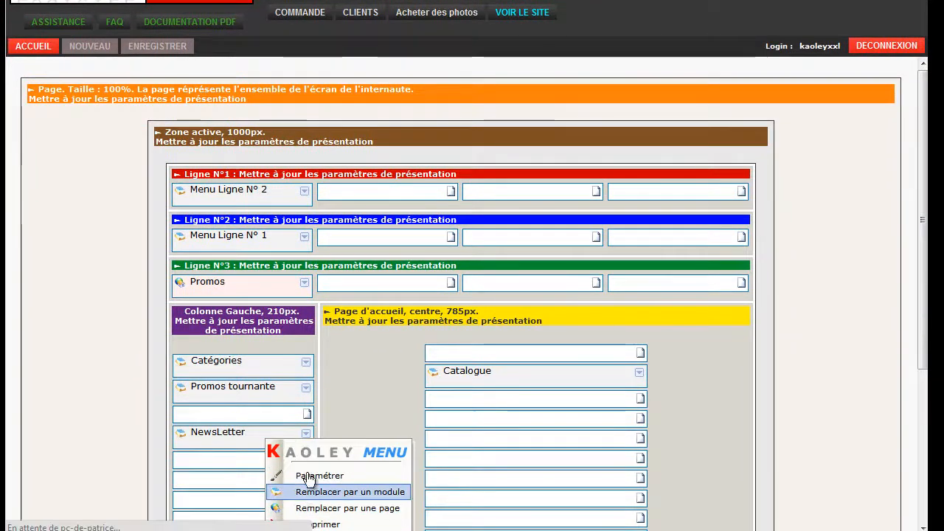
Move Catégories below Promos tournante in the Colonne Gauche by adding the module in the empty slot there and deleting the original above.
left_click(308, 419)
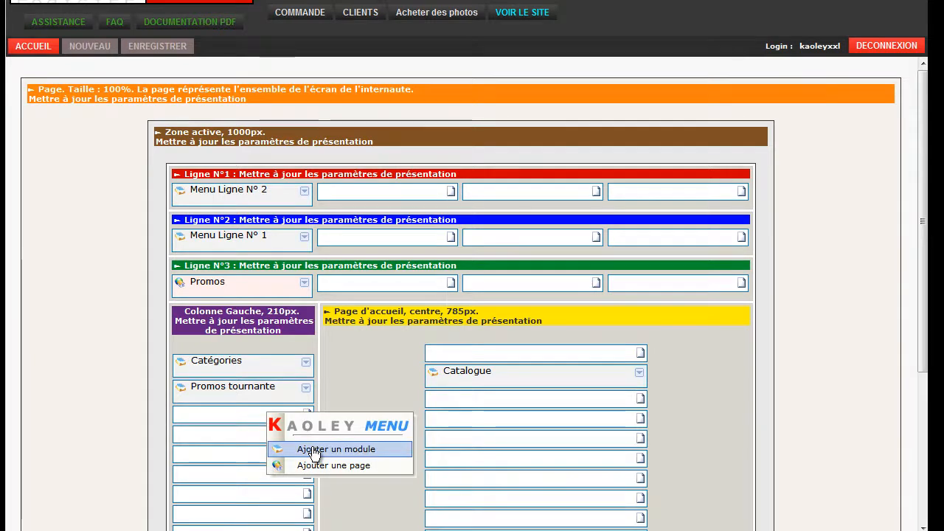
left_click(317, 447)
left_click(332, 369)
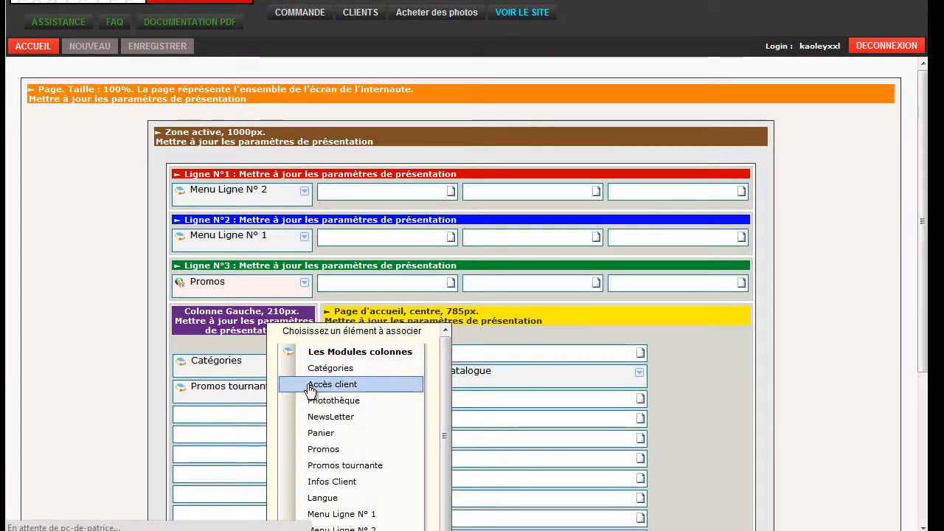
left_click(306, 362)
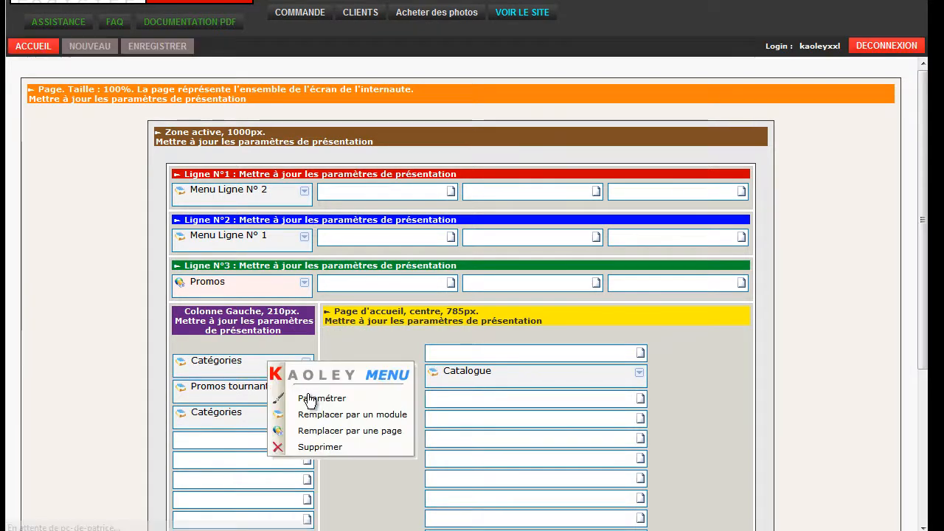
left_click(315, 448)
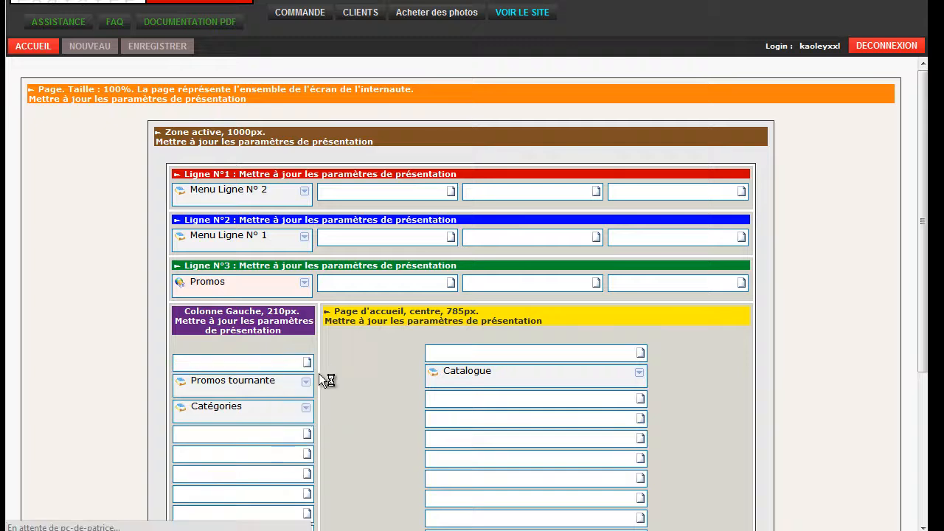